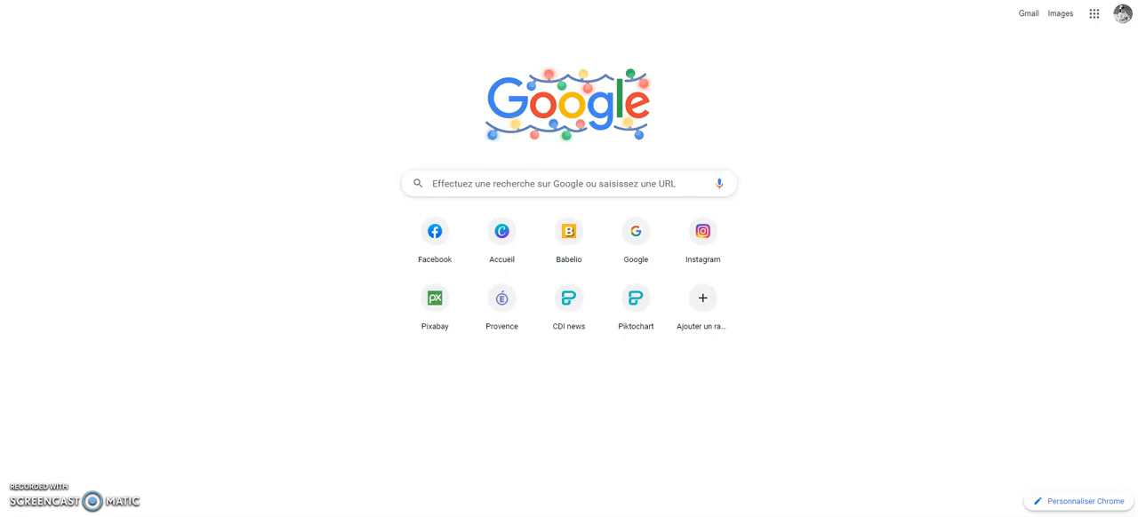
Search Google for babelio and open the Babelio website.
left_click(548, 184)
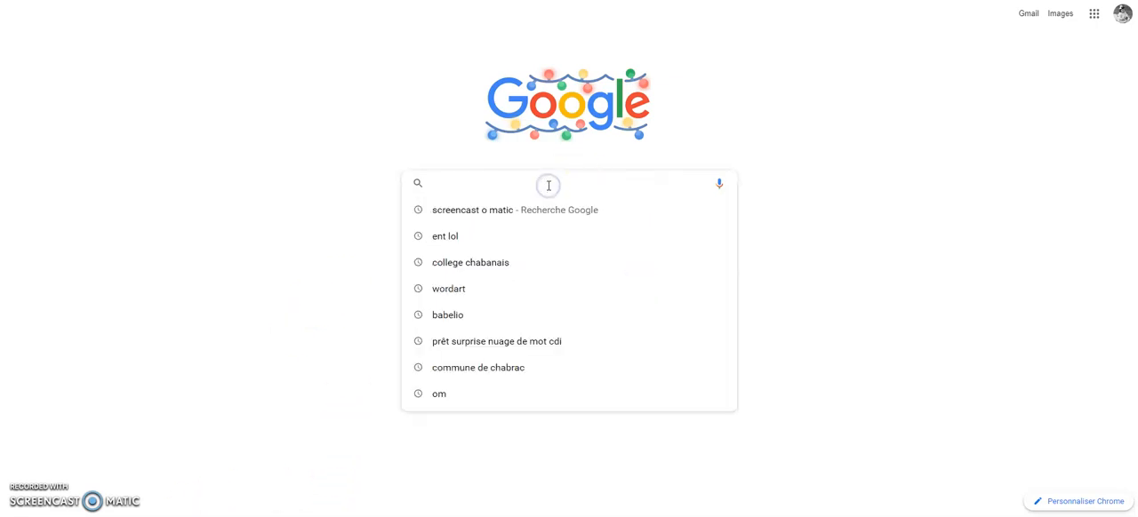
type("babelio")
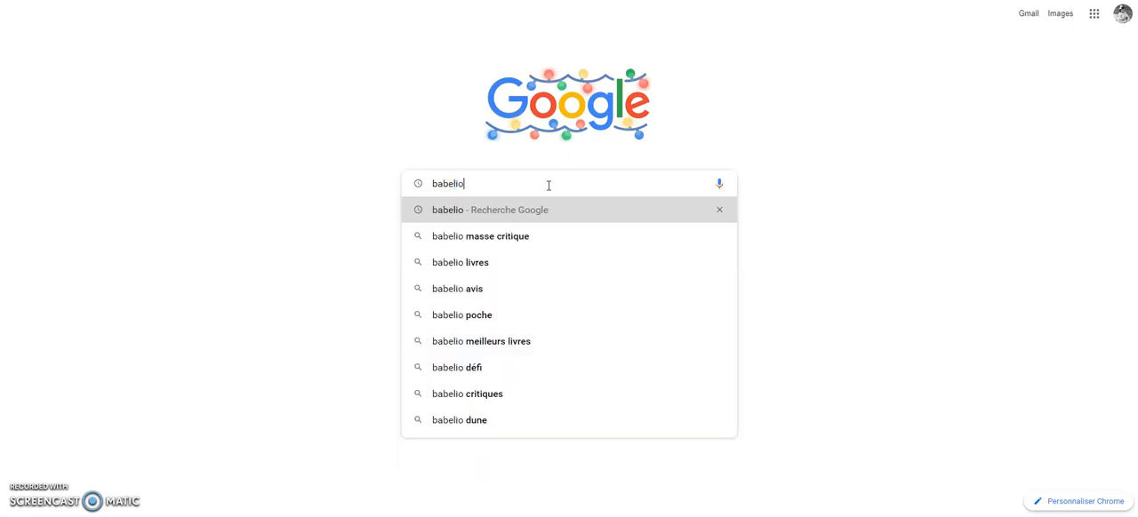
key("Return")
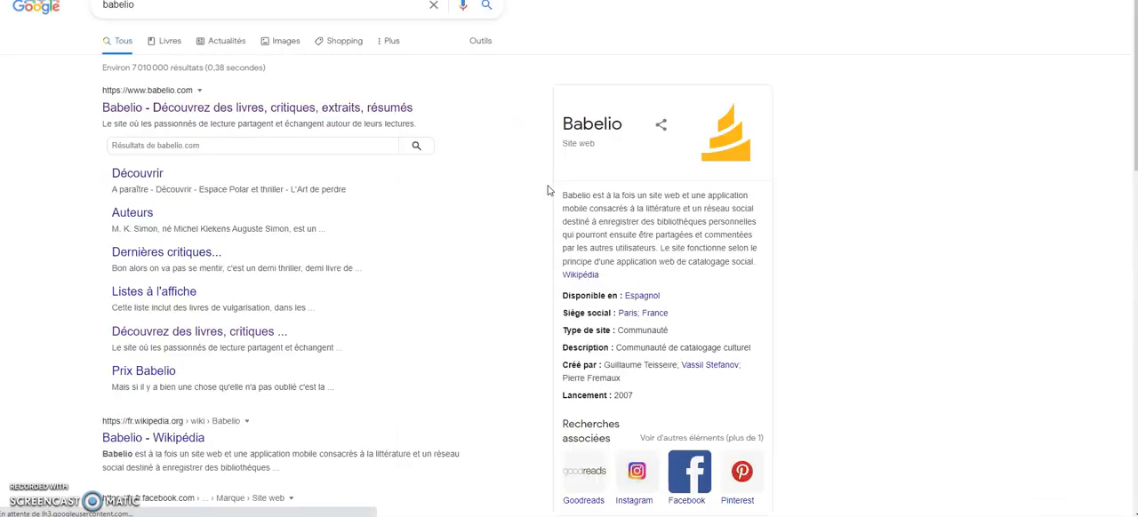
left_click(204, 110)
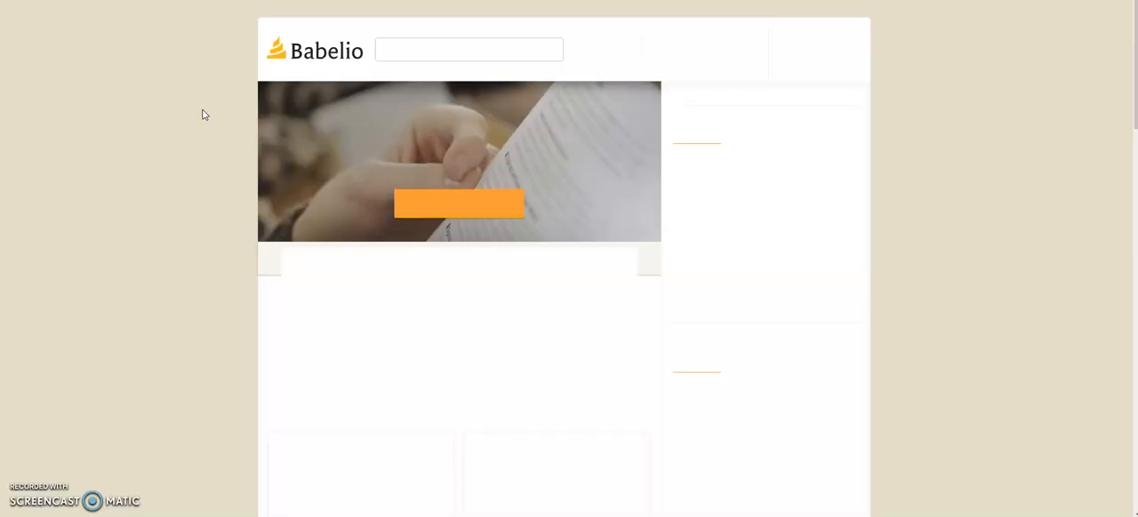
Find "Les Enfants de la Résistance, tome 1 : Premières actions" on Babelio and read through its book page.
left_click(435, 52)
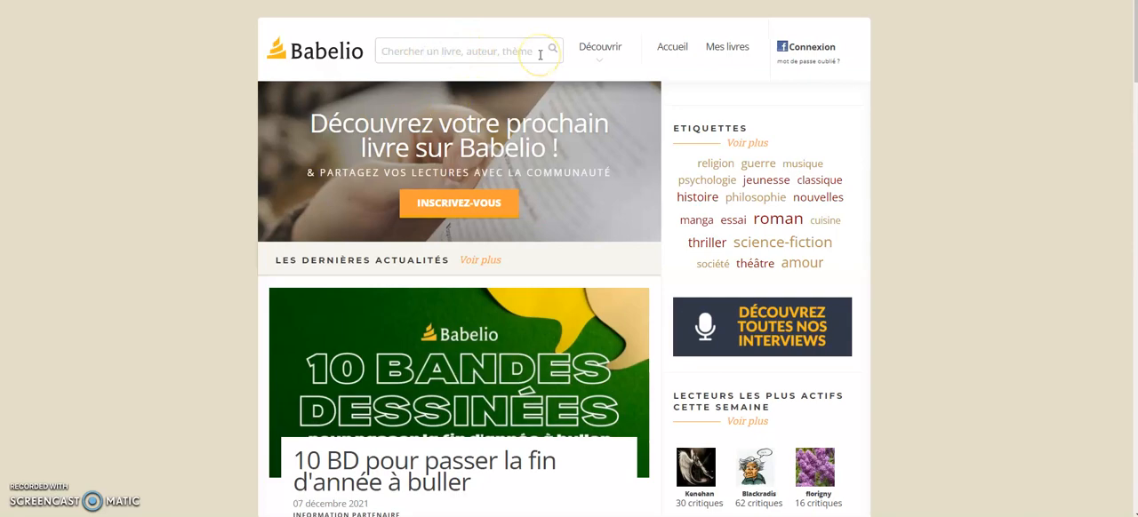
type("les")
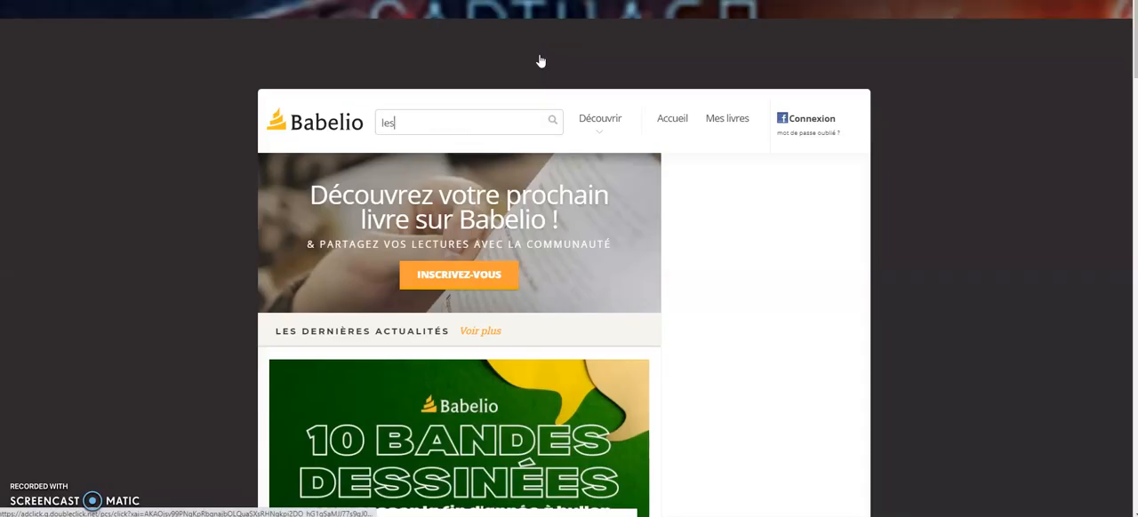
type(" enfant")
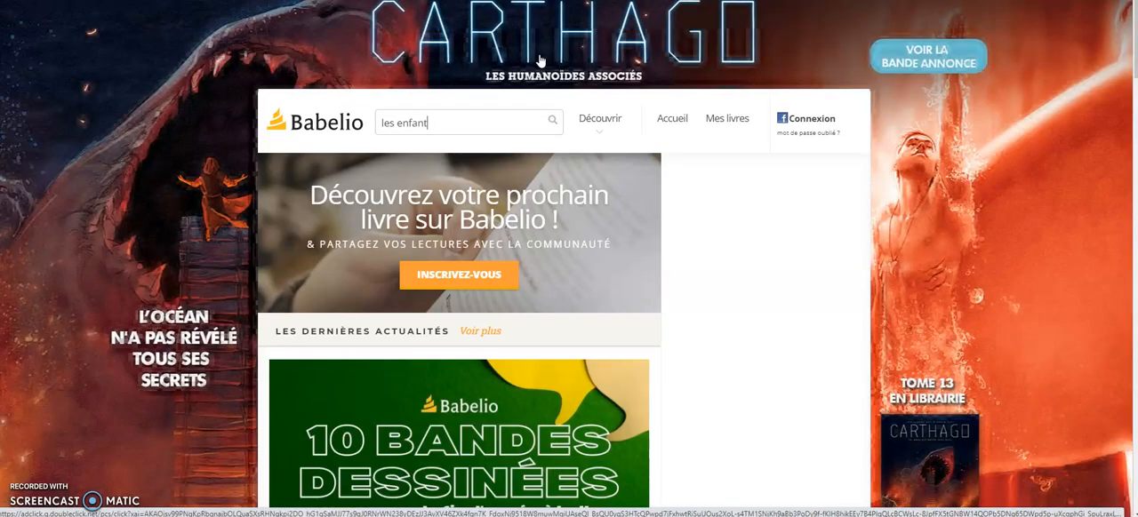
type("s de")
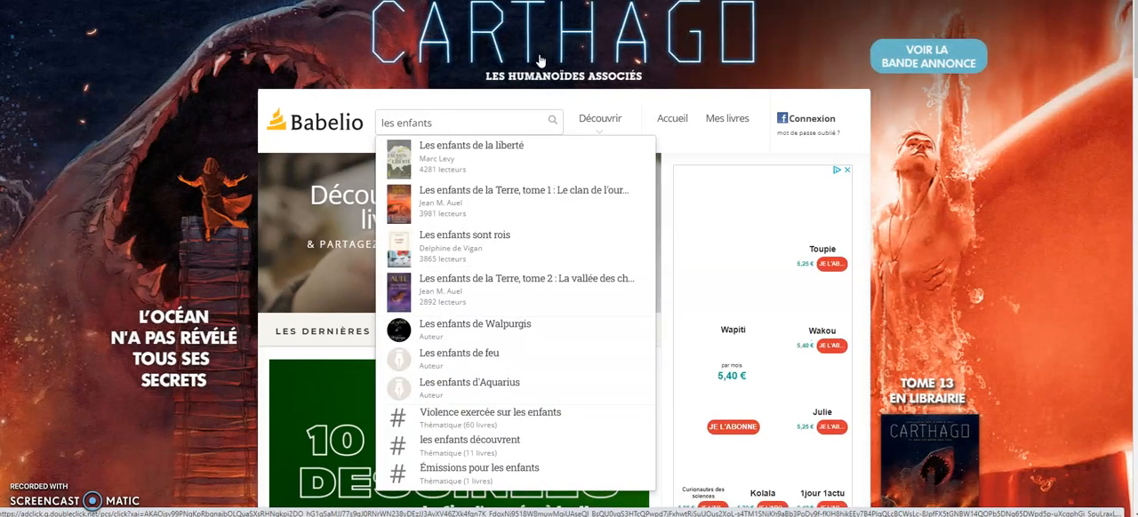
type(" la re")
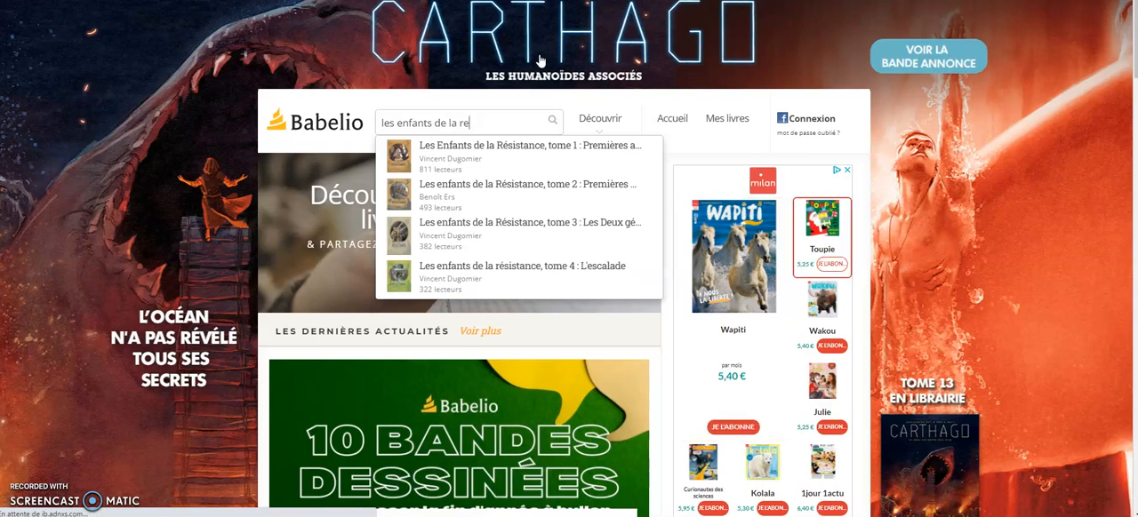
left_click(470, 158)
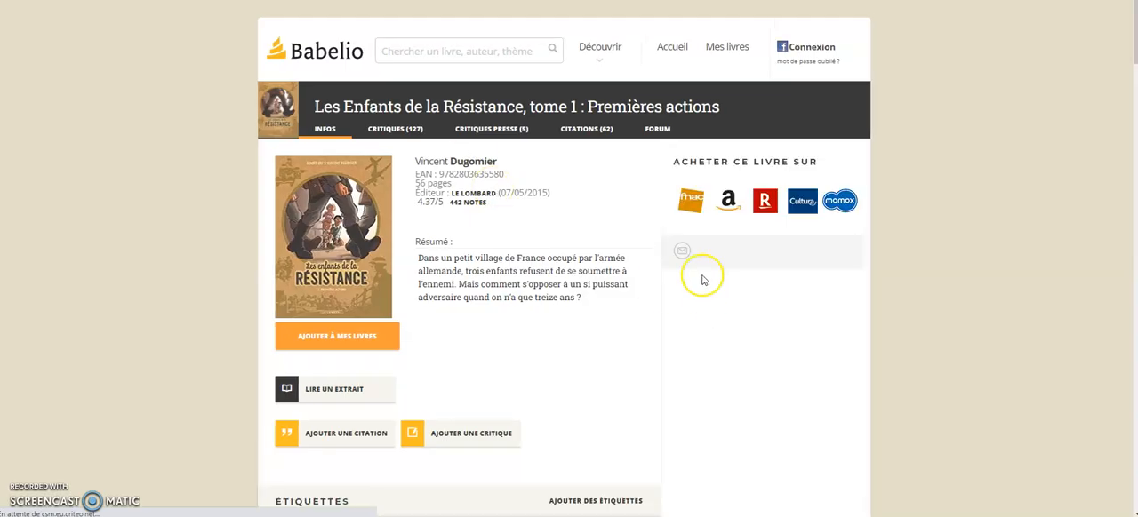
scroll(610, 178, "down", 1)
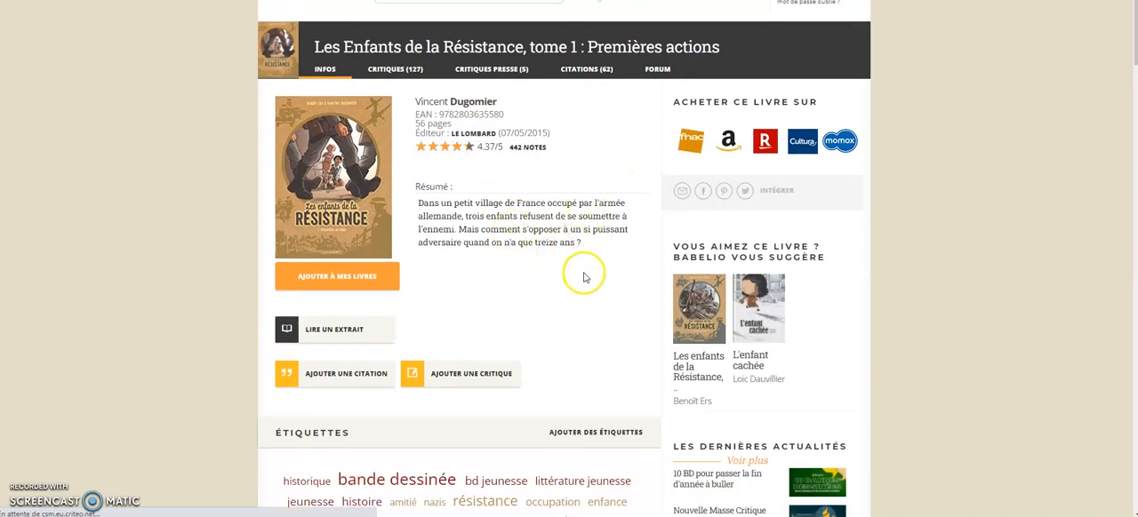
scroll(547, 250, "down", 3)
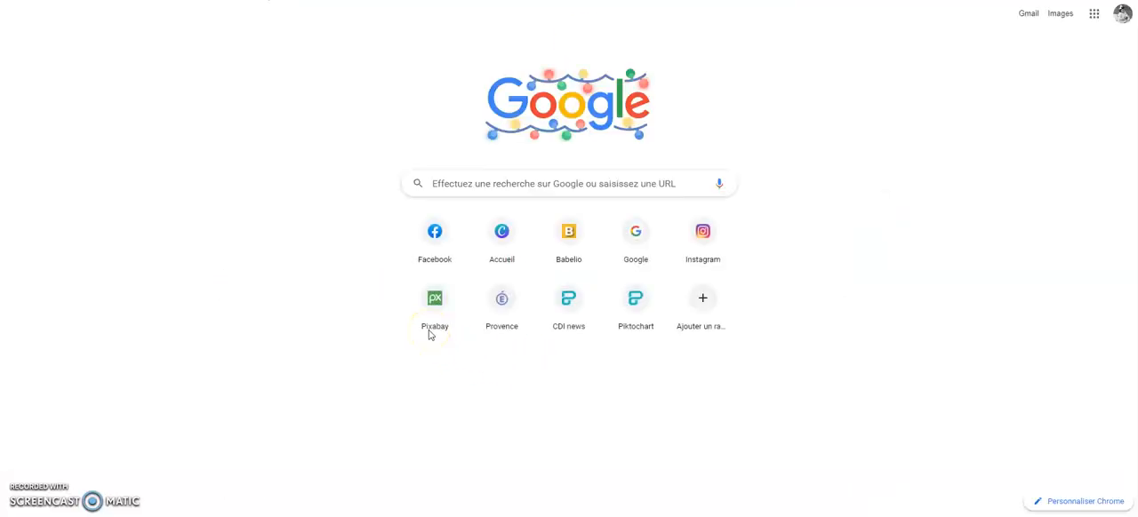
Search Google for wordart, open WordArt.com and start creating a new word cloud.
left_click(545, 183)
type("wordart")
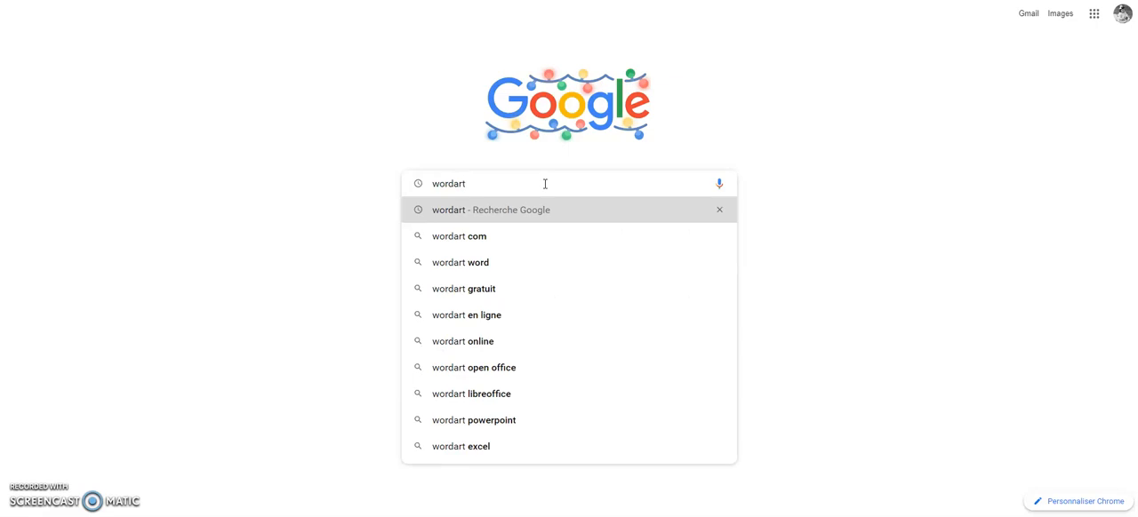
key("Return")
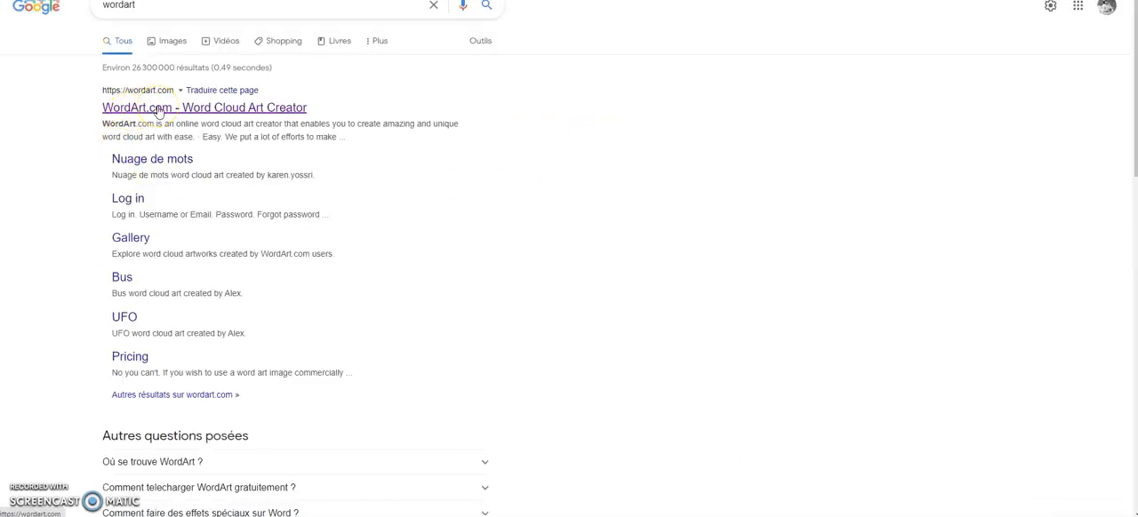
left_click(158, 108)
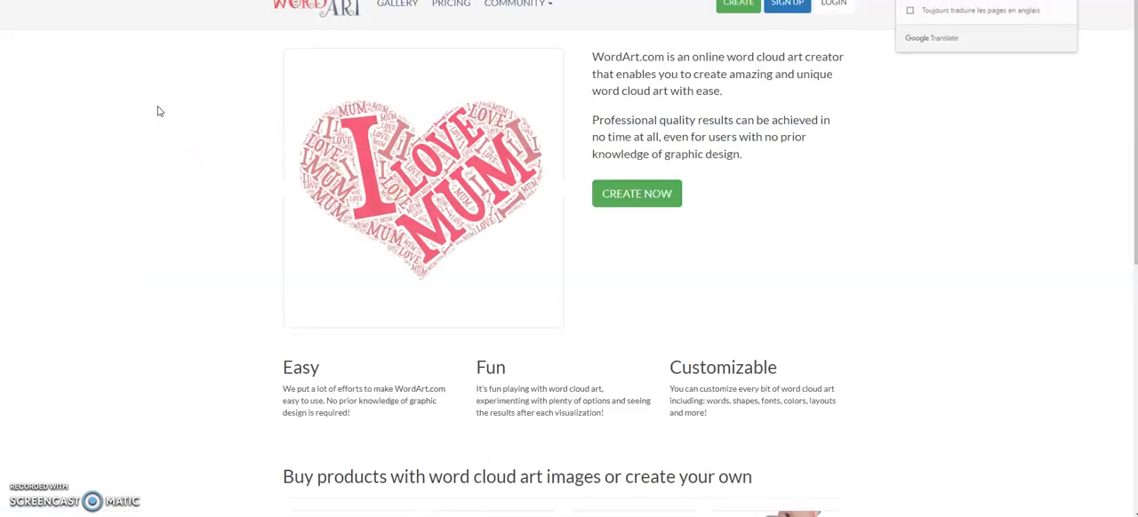
left_click(168, 120)
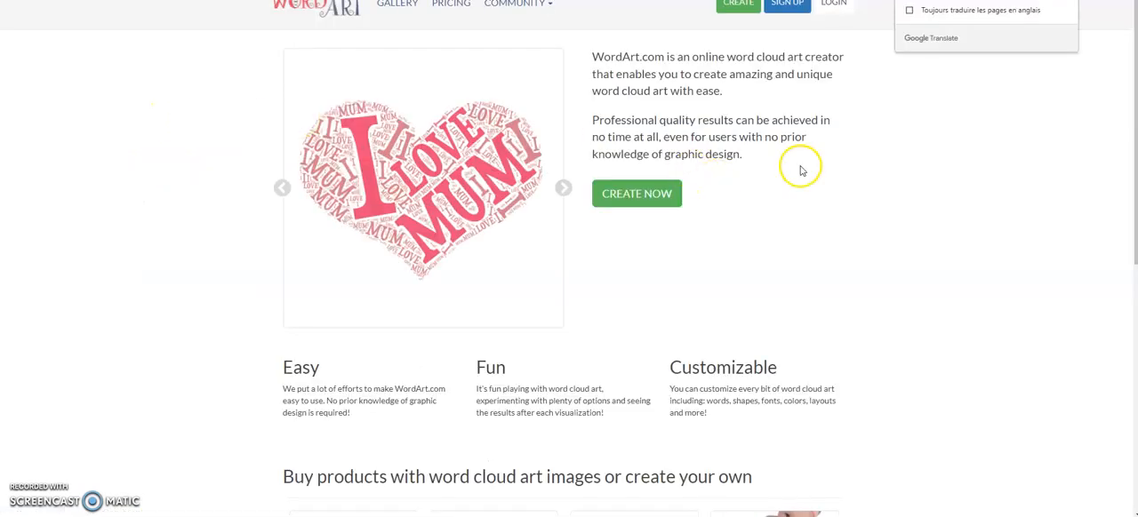
left_click(644, 203)
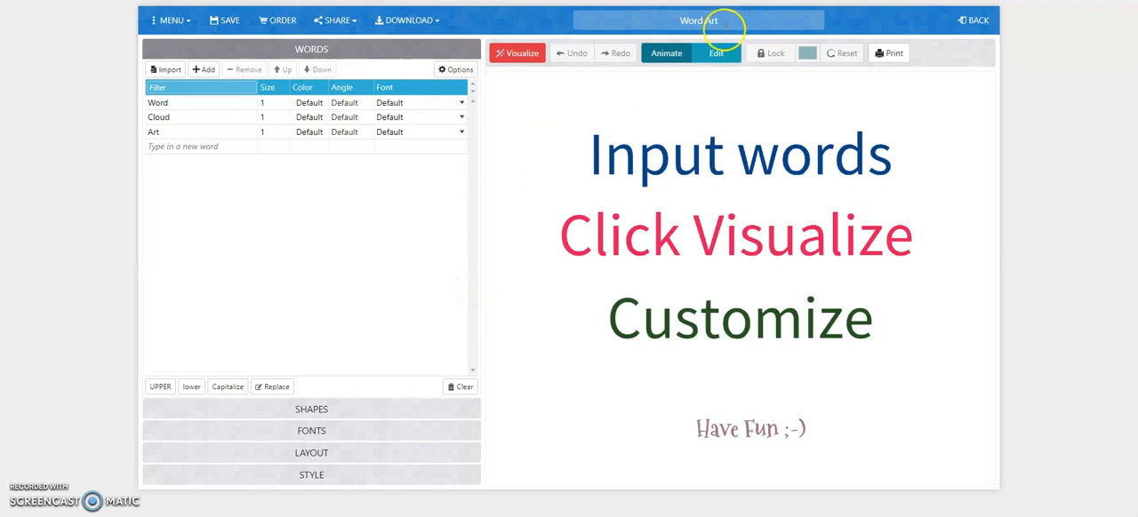
Title the word cloud "les enfants de la résistance".
left_click_drag(717, 20, 662, 18)
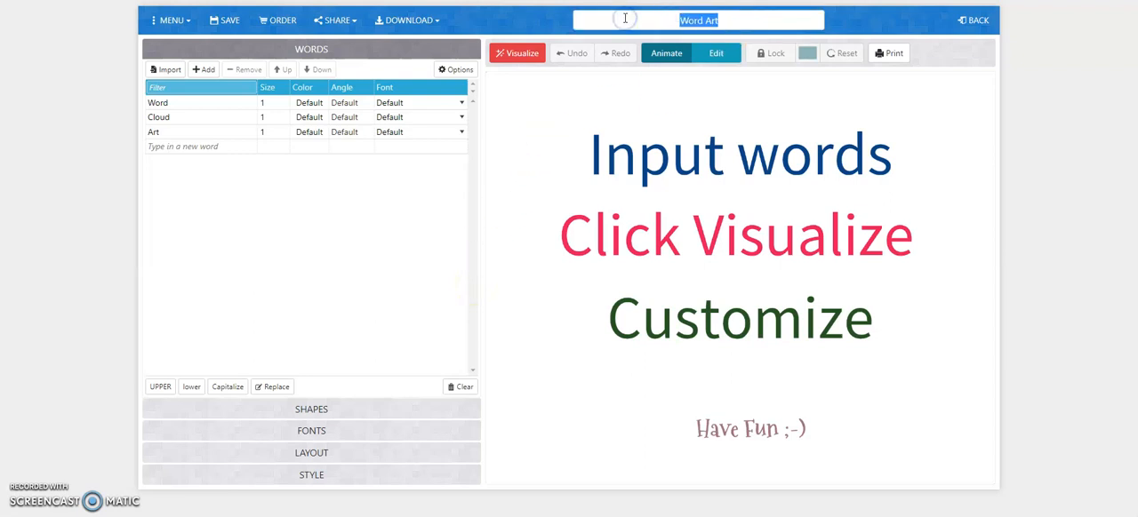
type("les enfants de la résistance")
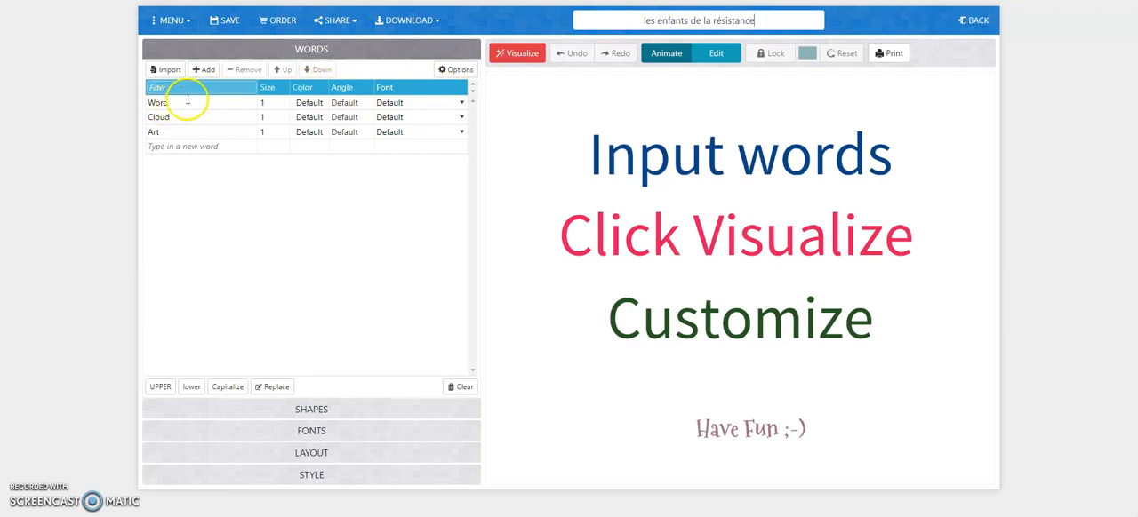
Replace the default words Word, Cloud and Art with résistance, guerre and enfant.
left_click(193, 103)
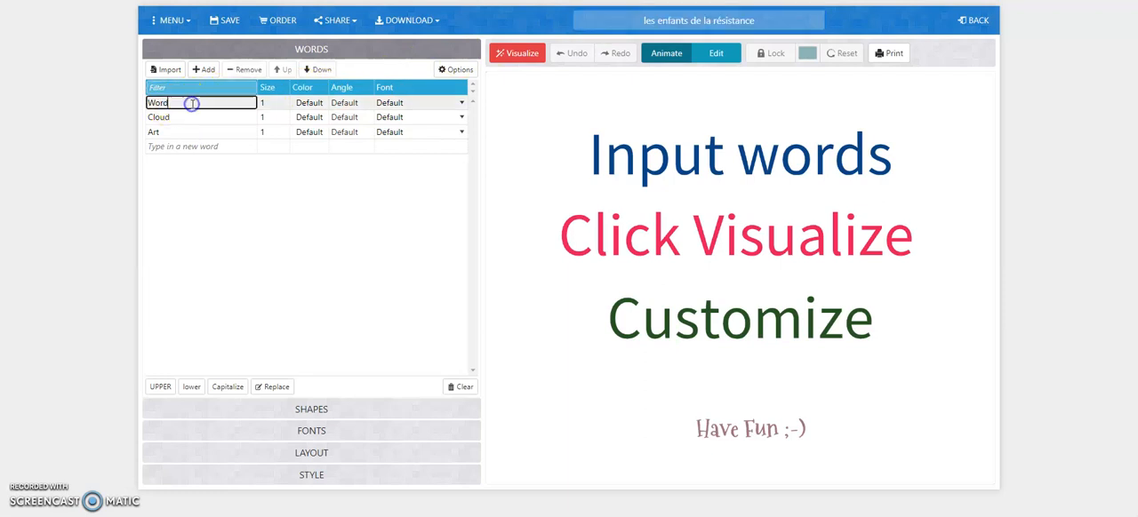
left_click_drag(203, 102, 106, 104)
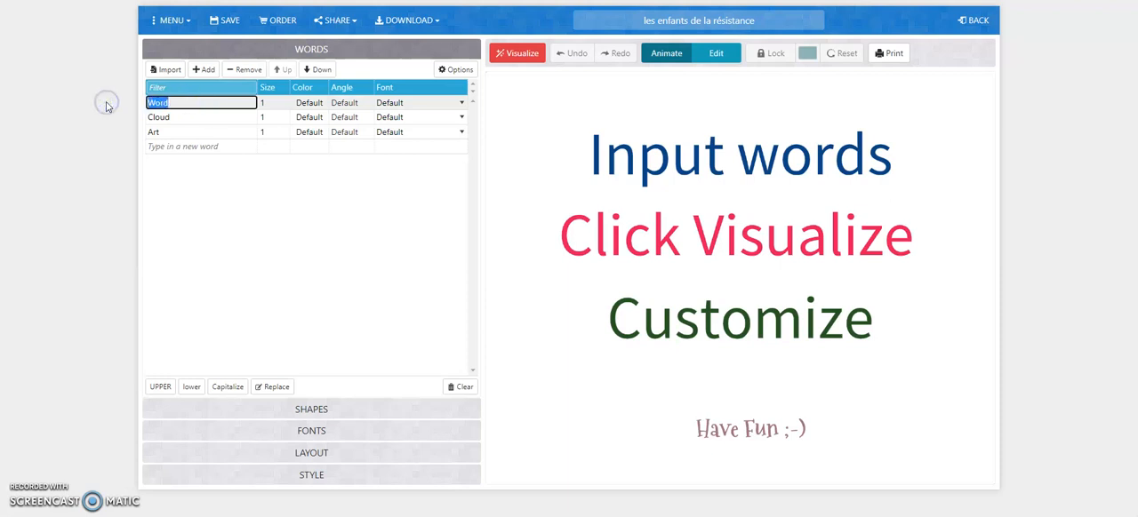
type("résistance")
left_click(208, 117)
double_click(210, 118)
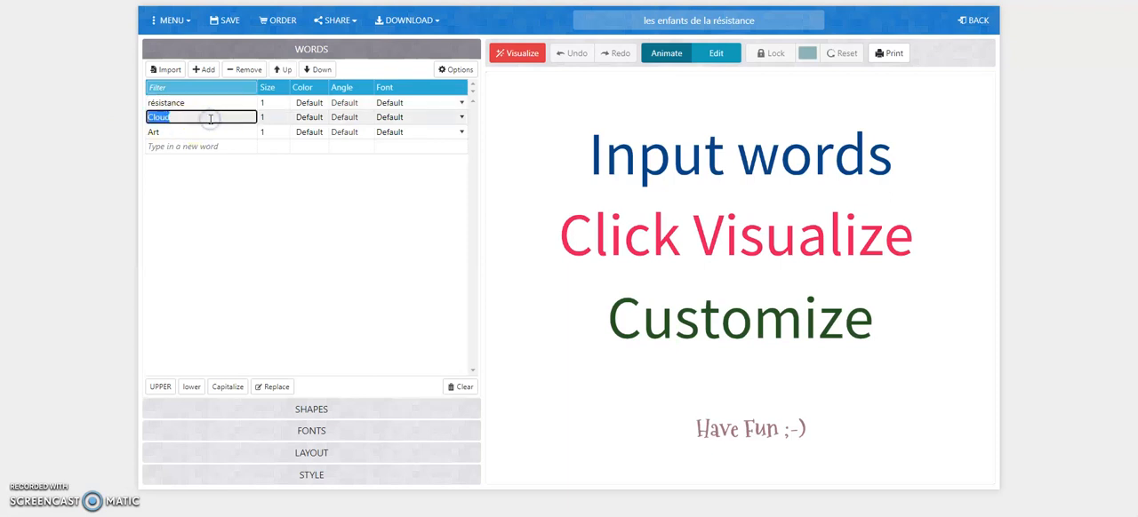
type("guerre")
double_click(212, 131)
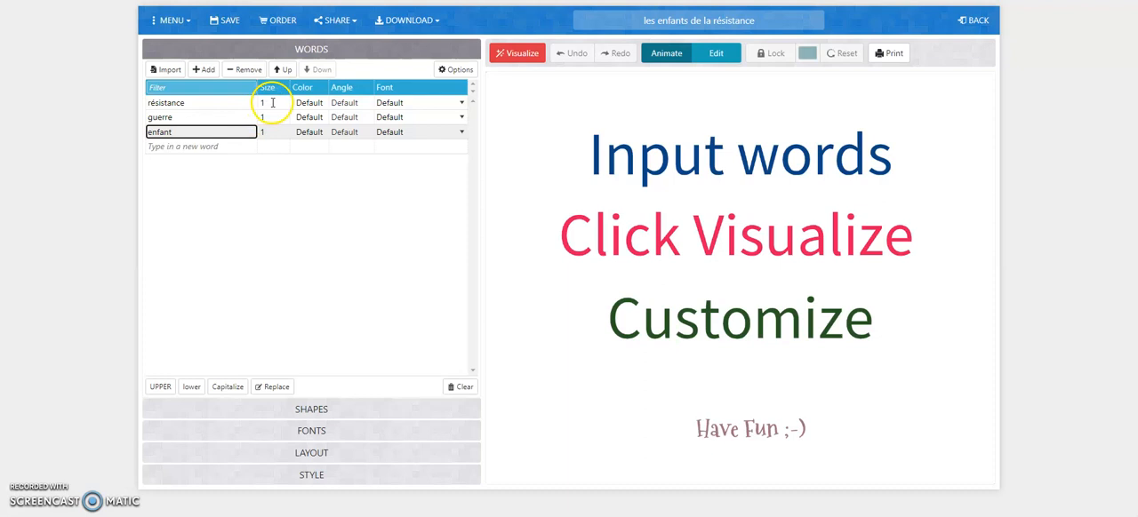
Set the size of the word résistance to 3 and generate the word cloud.
left_click(271, 102)
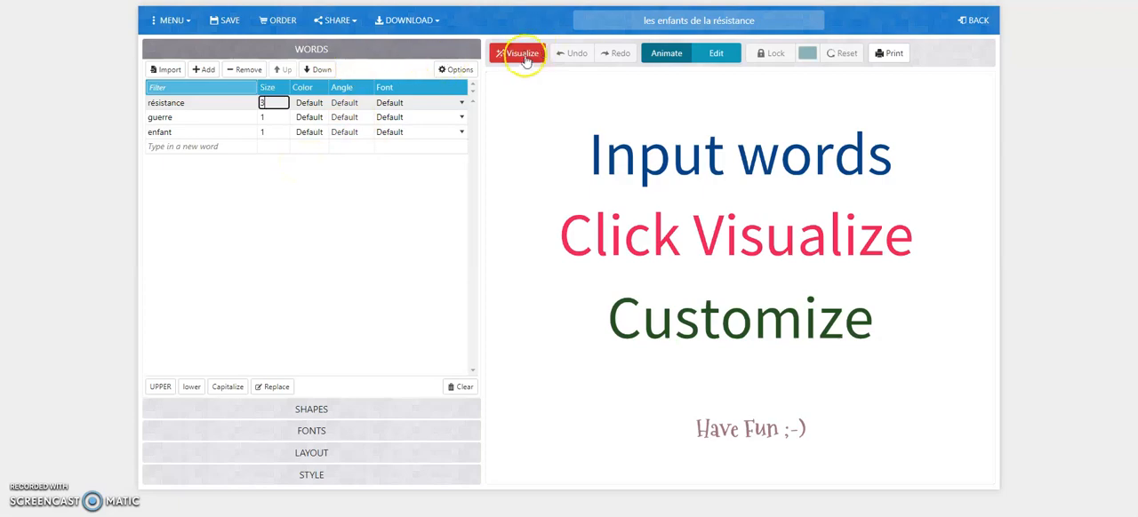
left_click(520, 54)
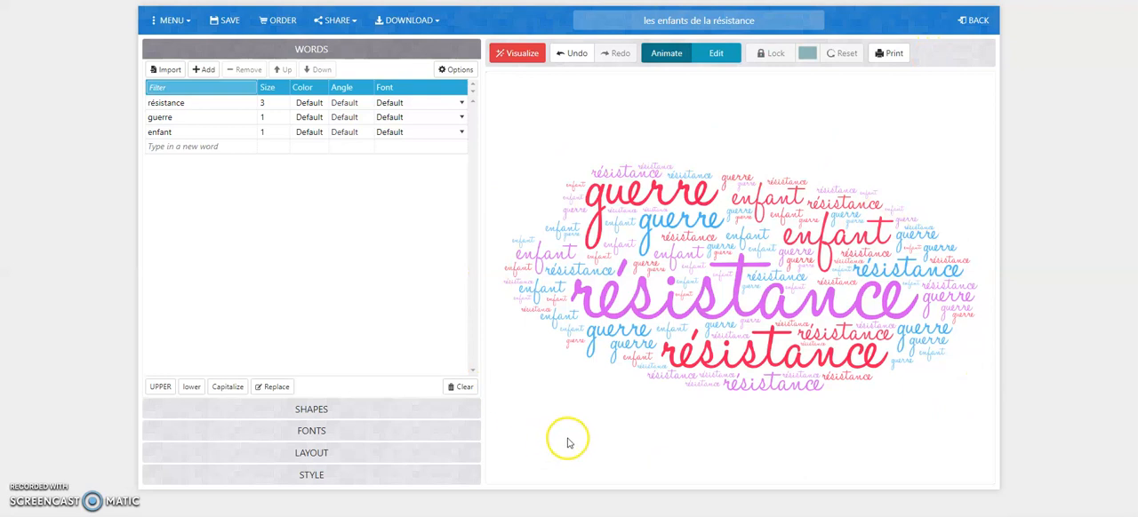
Apply the purple snowman from the Christmas shapes and regenerate the word cloud.
left_click(313, 412)
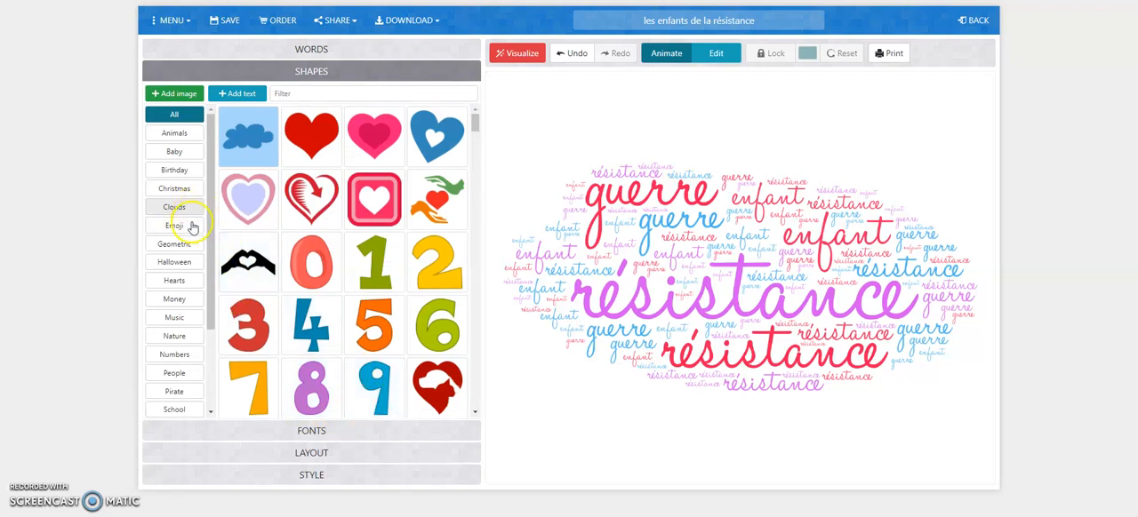
left_click(173, 188)
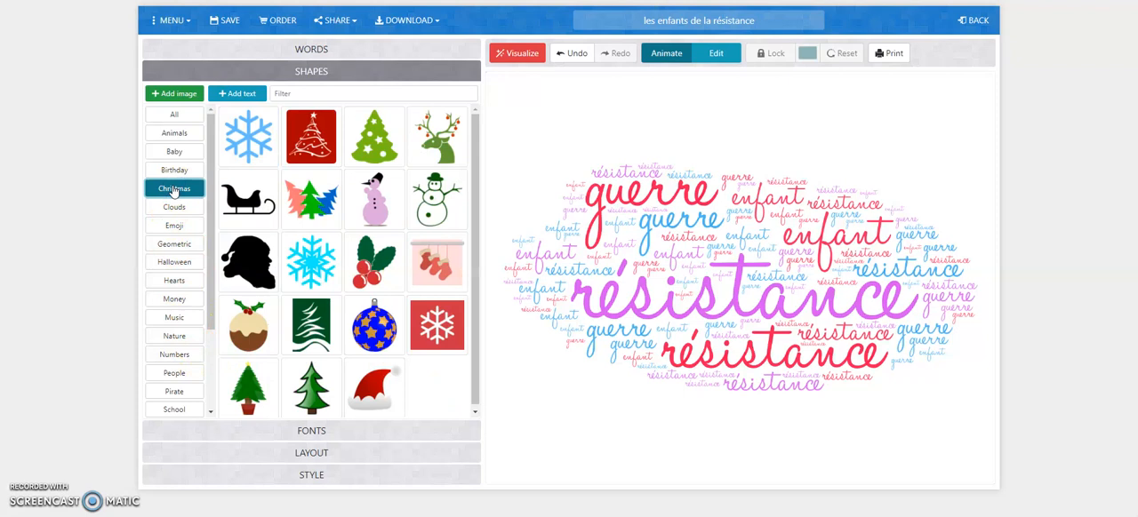
left_click(377, 197)
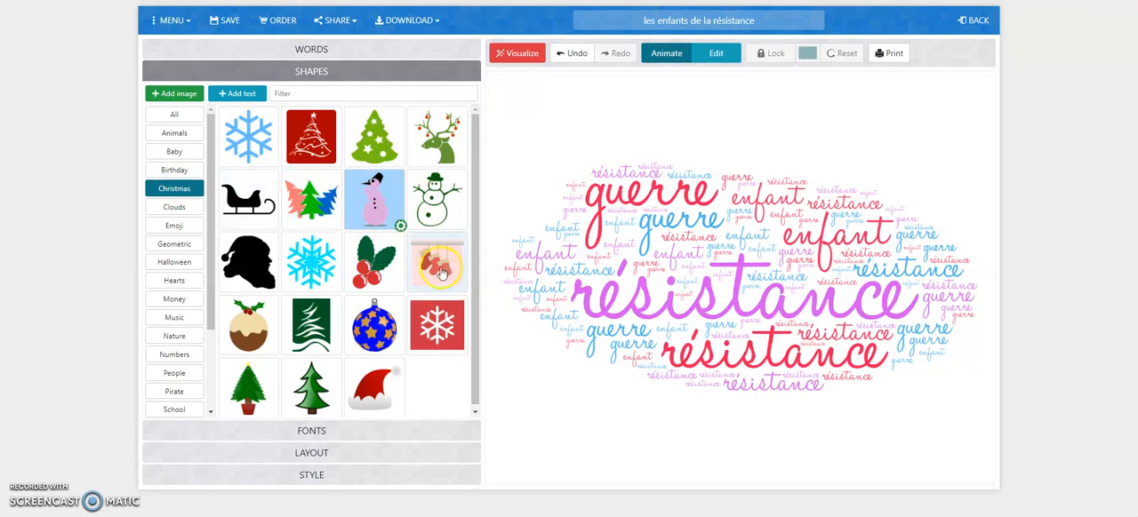
left_click(529, 55)
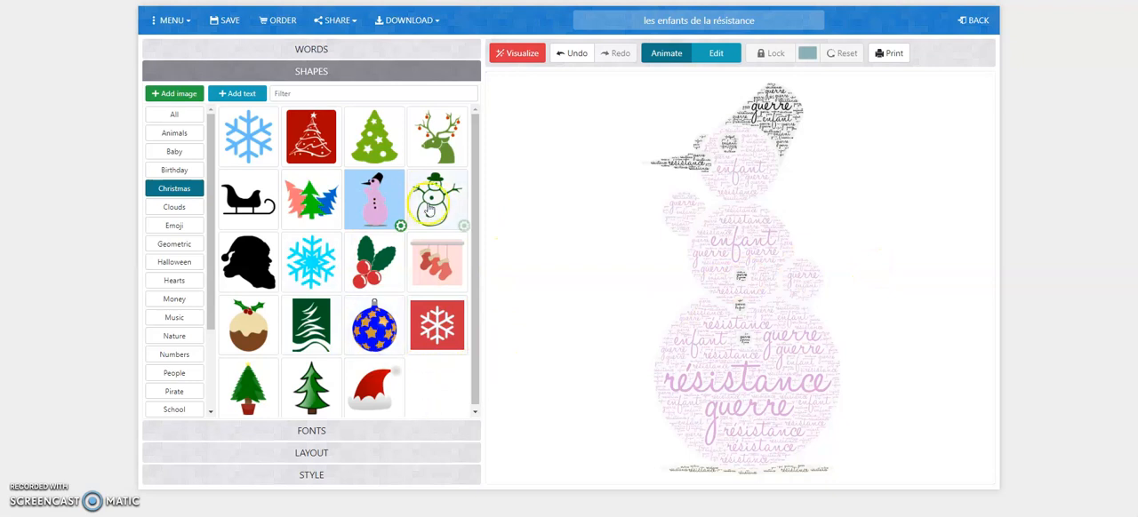
Choose the green reindeer head with decorated antlers as the shape and regenerate the word cloud.
left_click(445, 151)
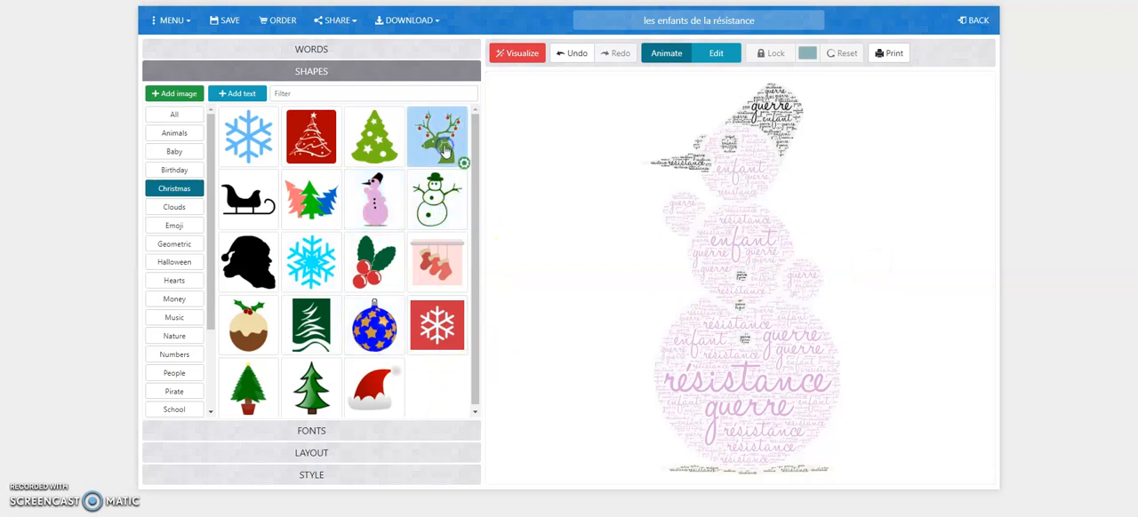
left_click(517, 54)
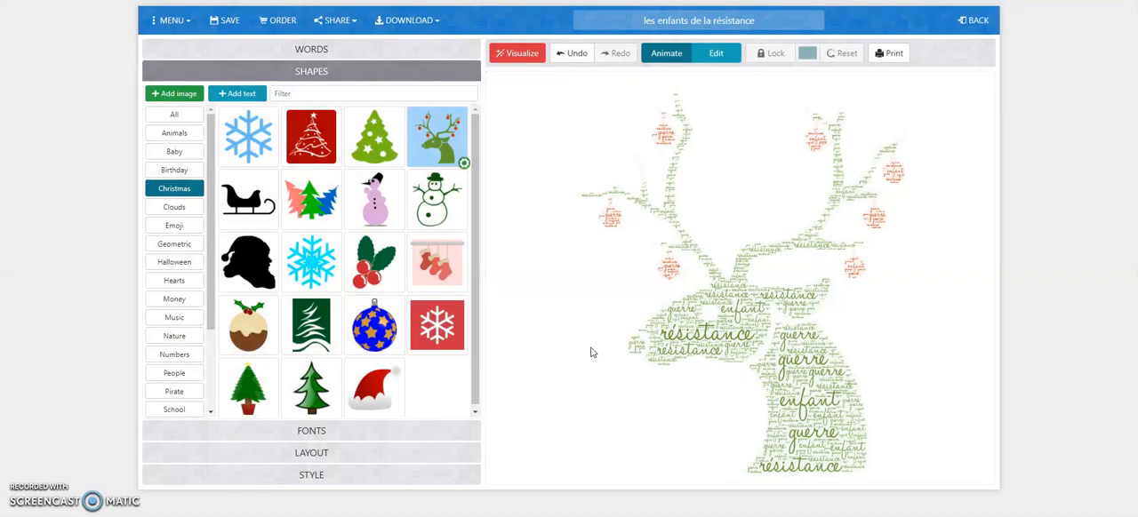
Review the word list and the available fonts, and return to the Christmas shapes.
left_click(313, 51)
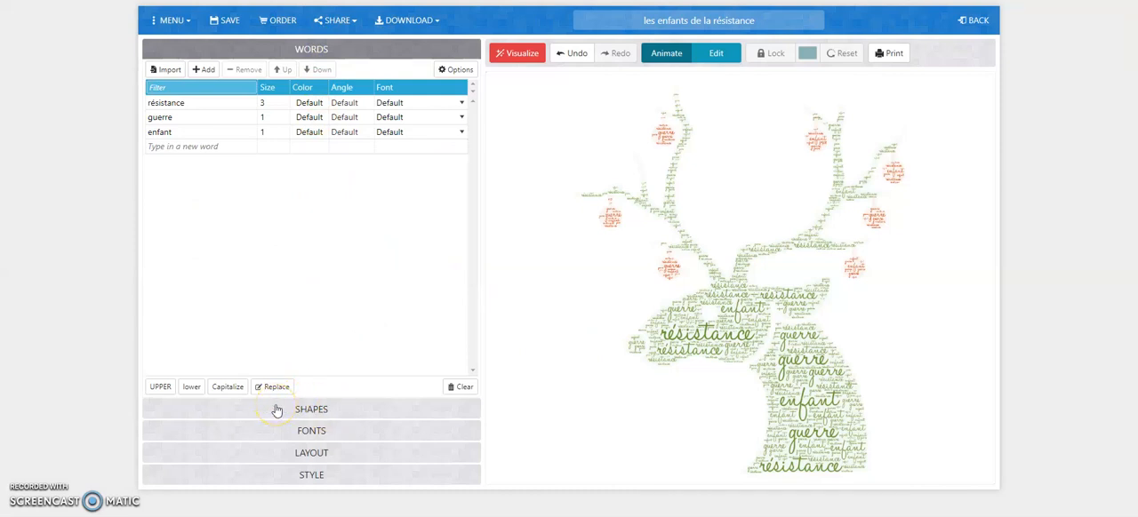
left_click(323, 432)
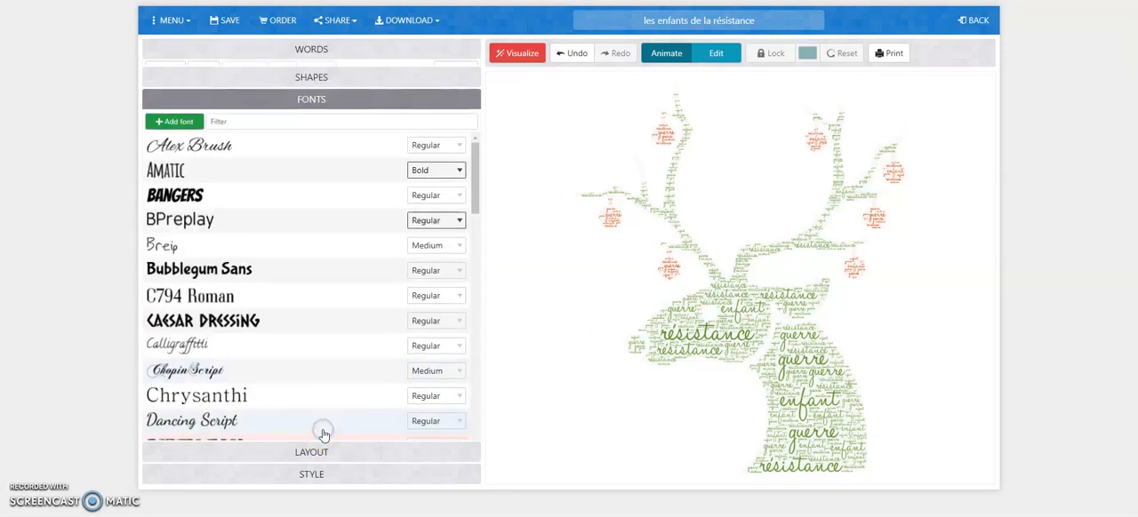
scroll(320, 435, "down", 6)
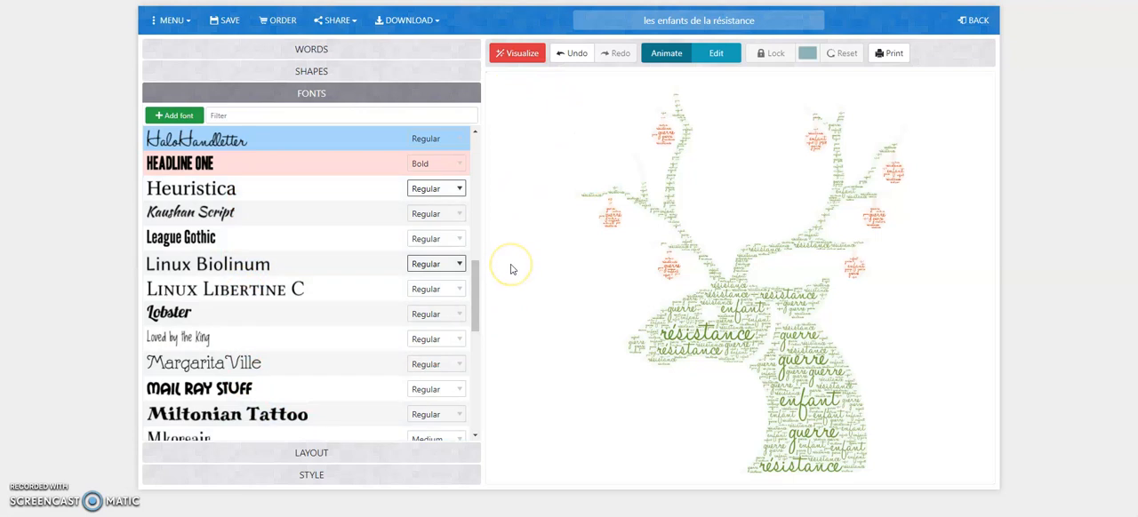
left_click(318, 71)
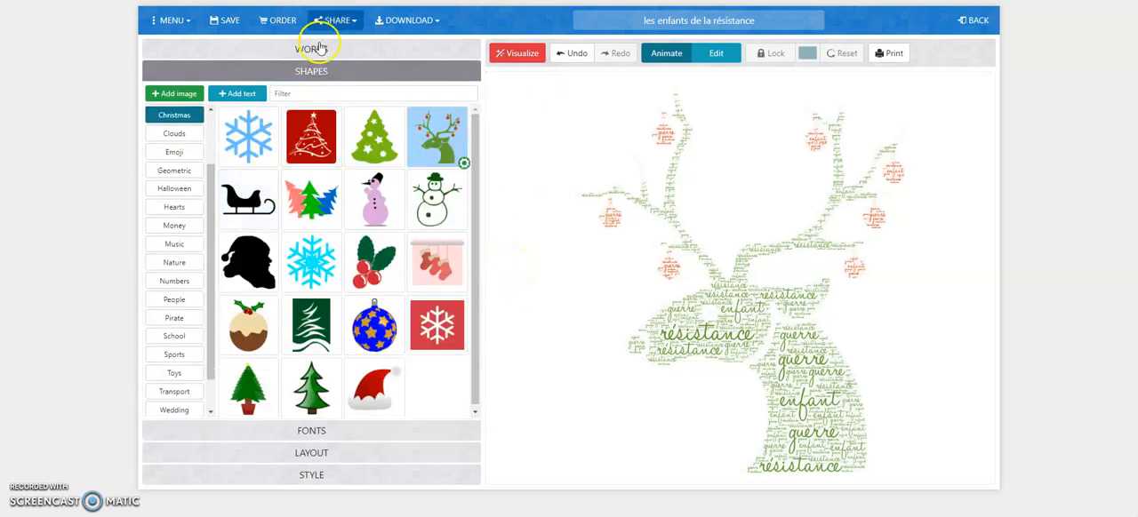
Examine the layout and style settings available for the reindeer word cloud, and return to the word list.
left_click(318, 48)
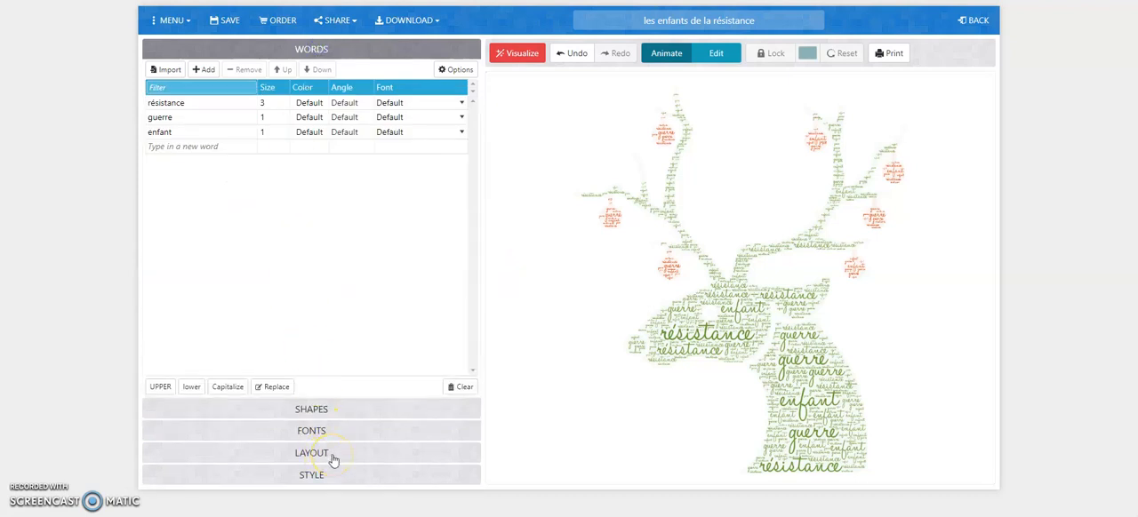
left_click(313, 452)
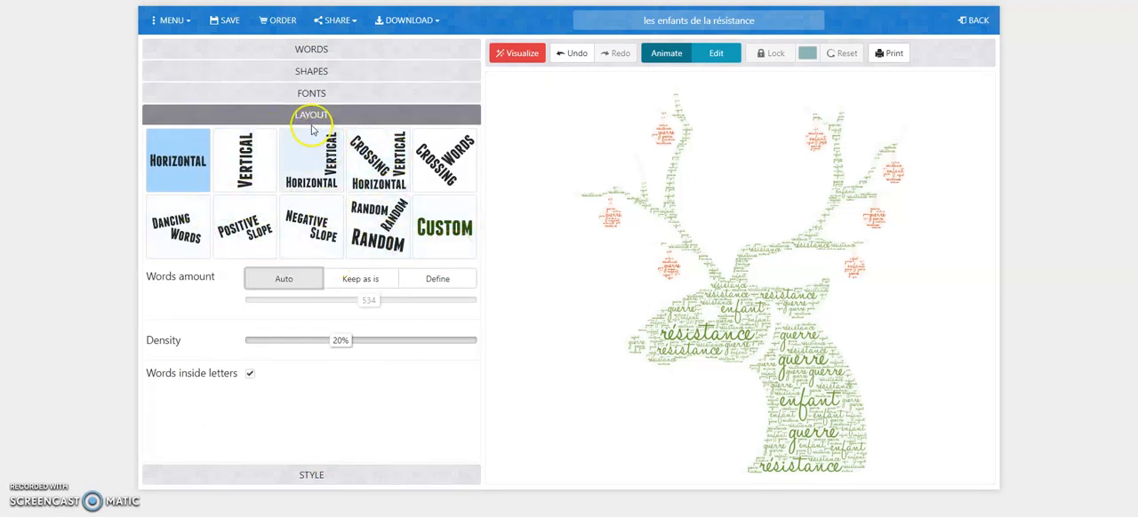
left_click(318, 49)
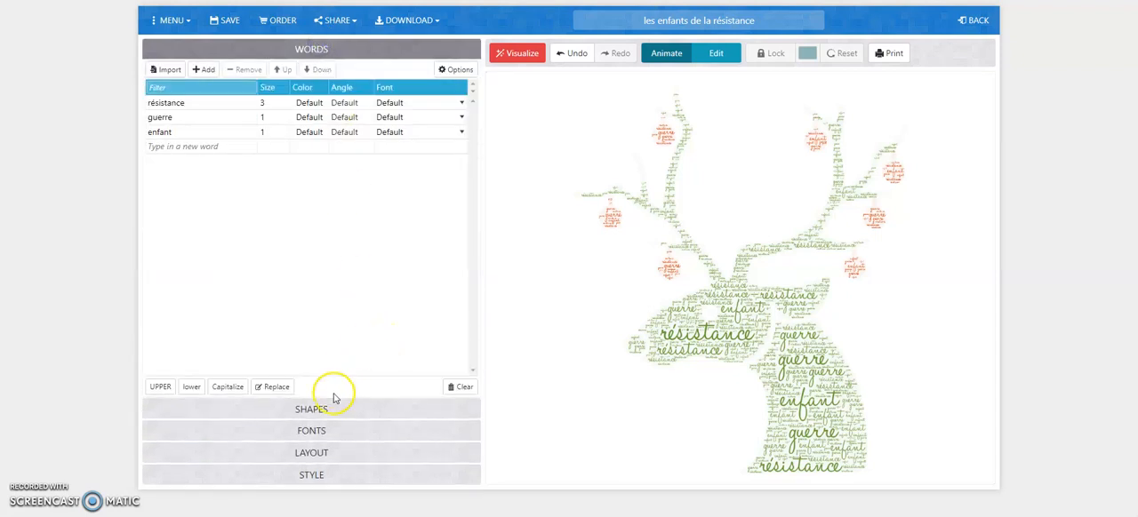
left_click(325, 477)
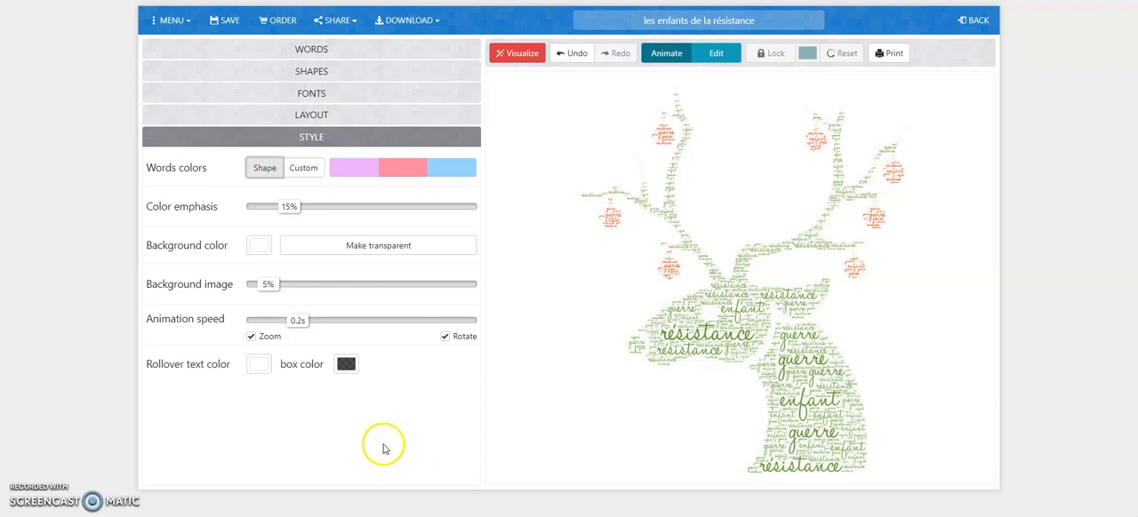
left_click(305, 49)
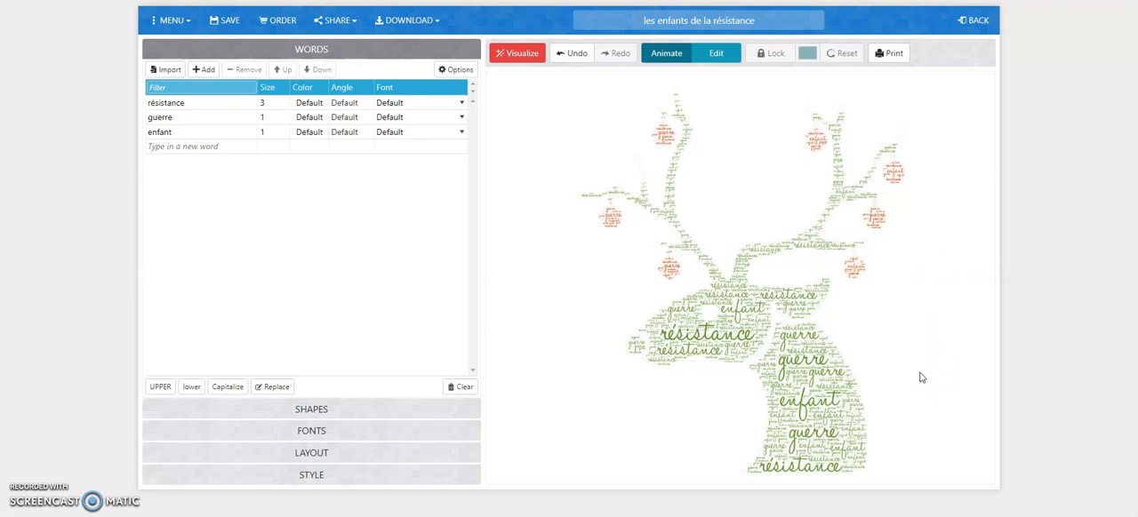
Download the reindeer word cloud as a Standard JPEG image.
left_click(436, 20)
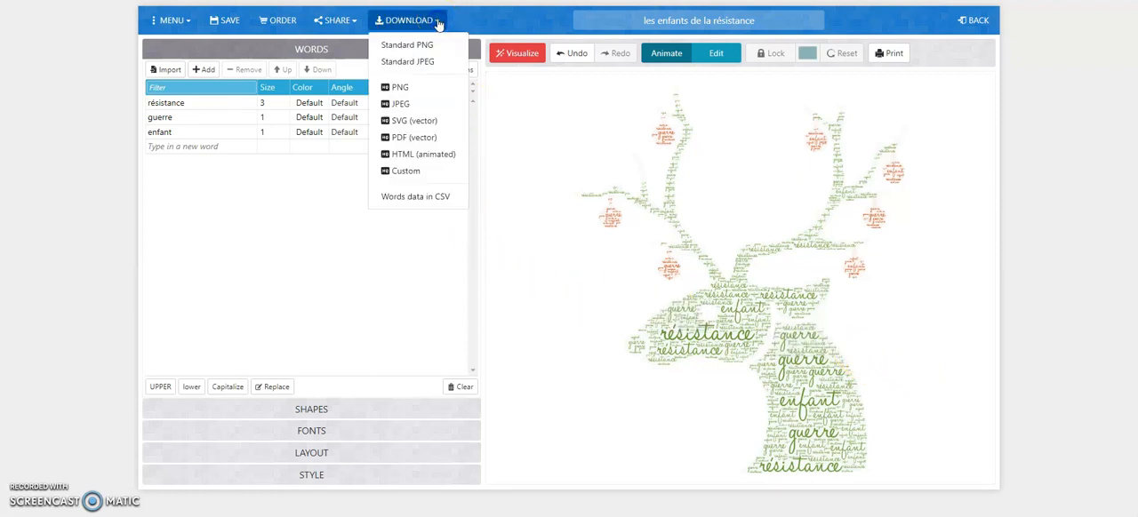
left_click(445, 64)
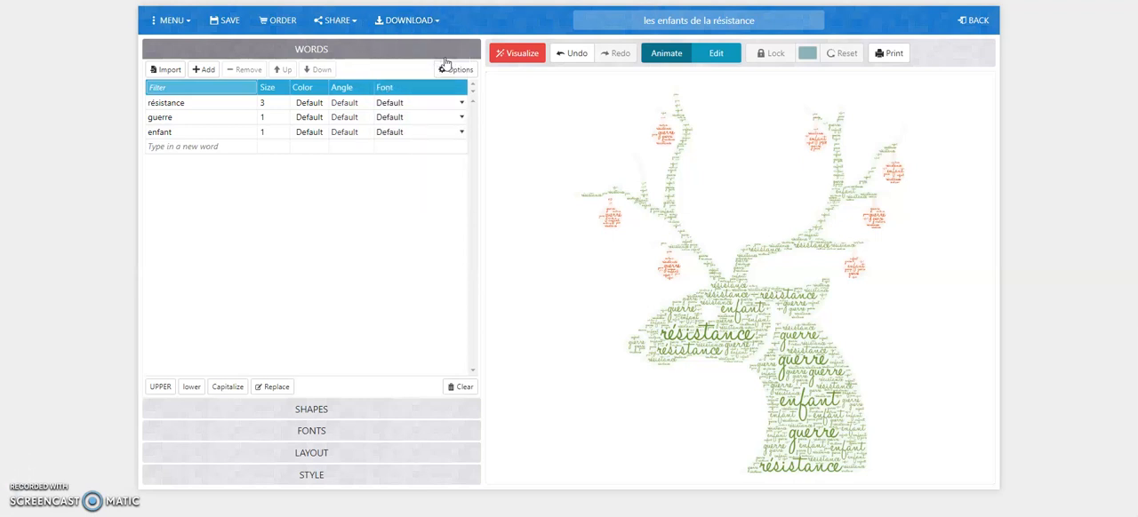